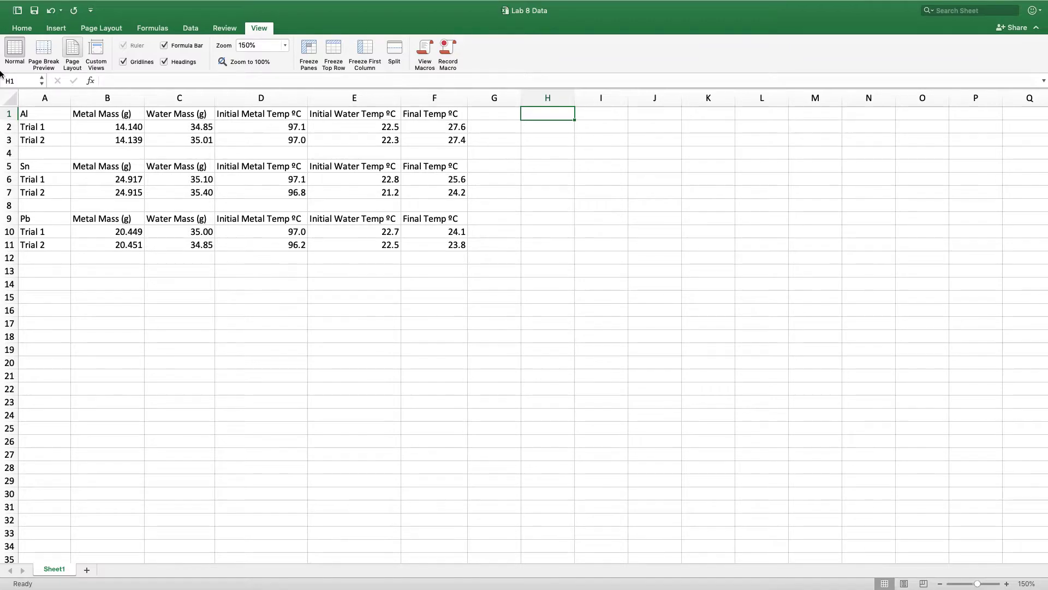
drag(116, 130, 120, 245)
click(121, 246)
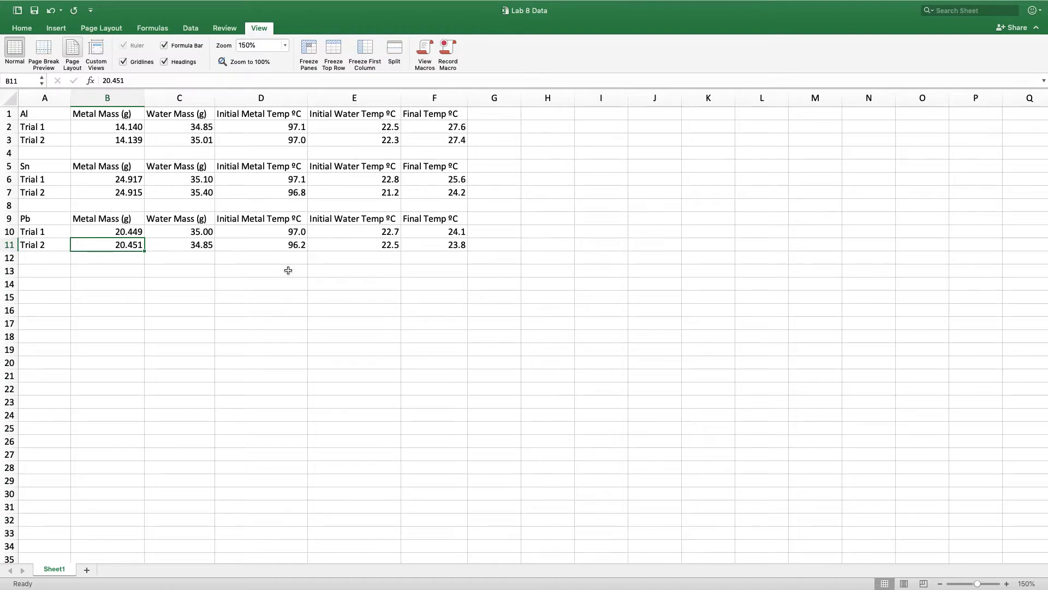
Add the heading "water temp change" in H1 and widen column H to fit it
click(544, 115)
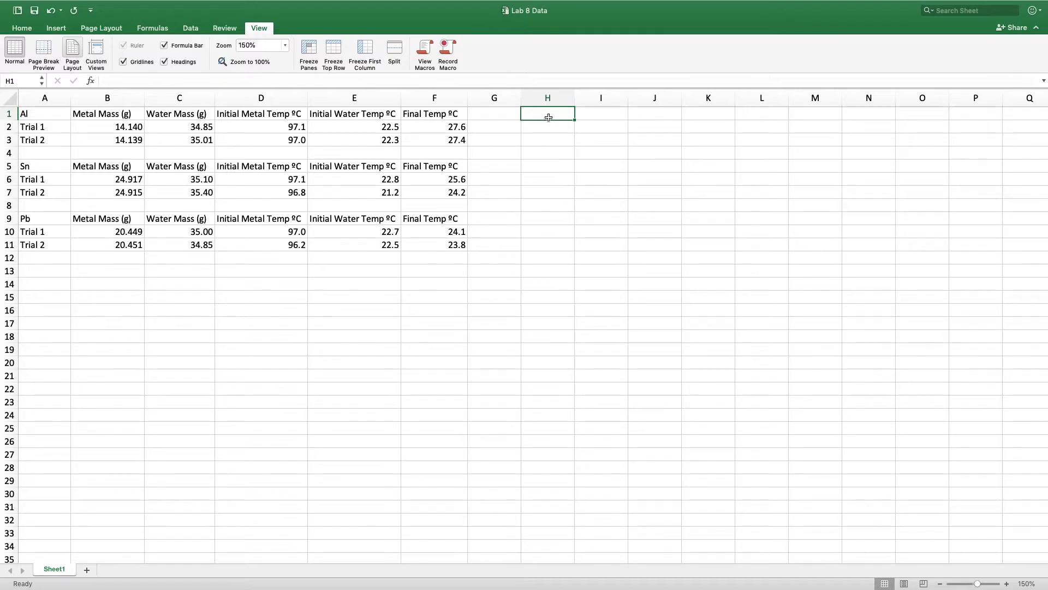
text(water temp change)
key(Return)
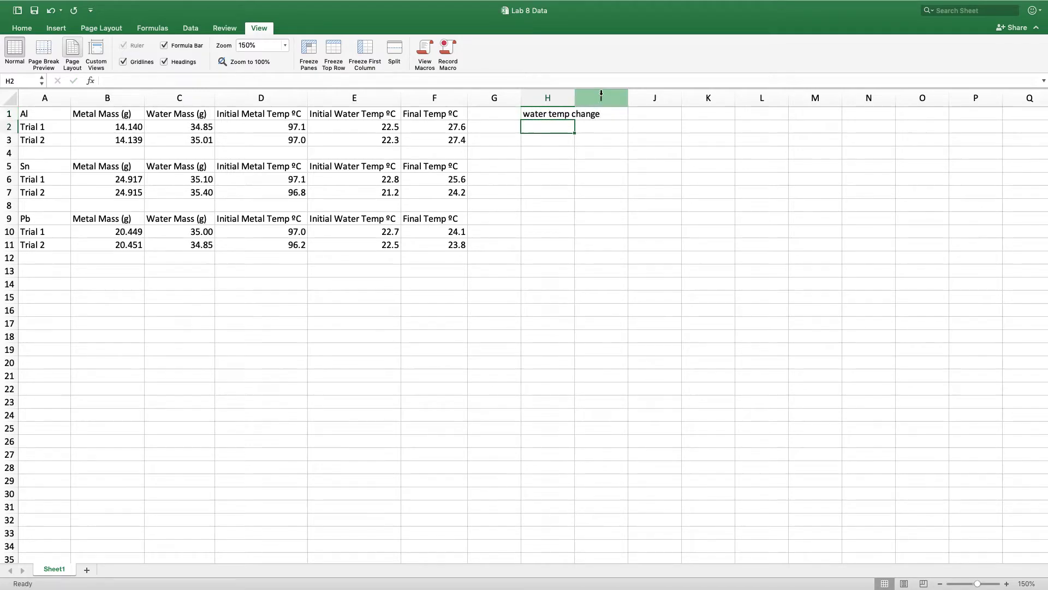
drag(575, 98, 607, 98)
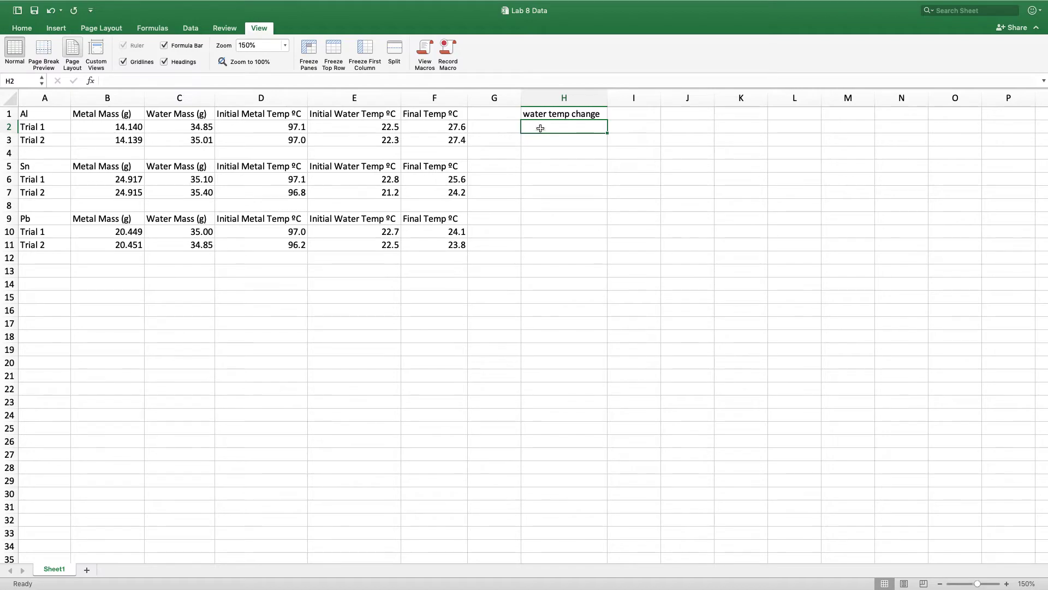
Enter the formula =F2-E2 in H2 to calculate the water temperature change for aluminium Trial 1
text(=)
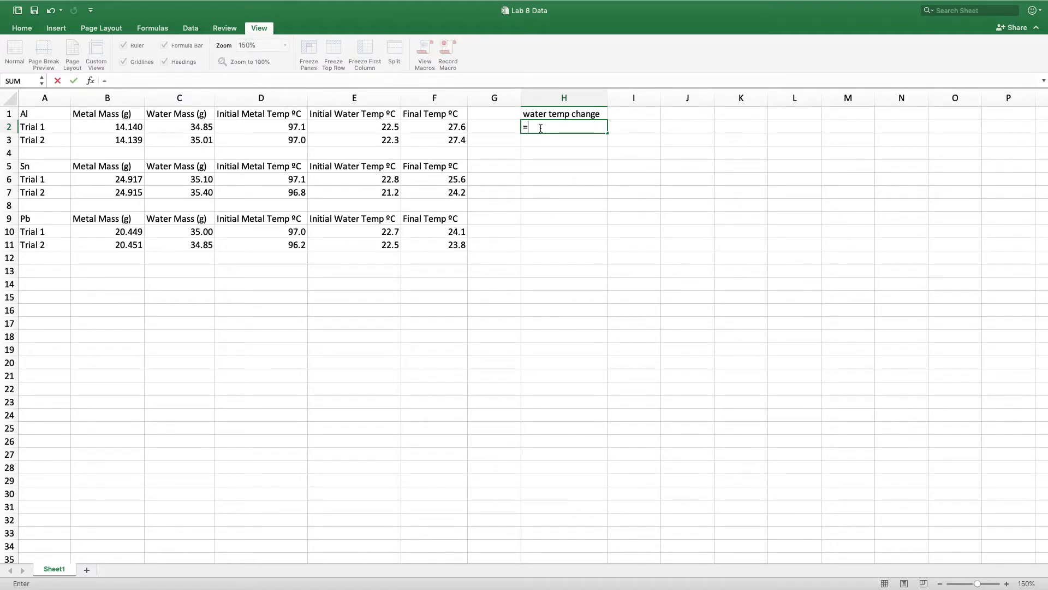
click(452, 127)
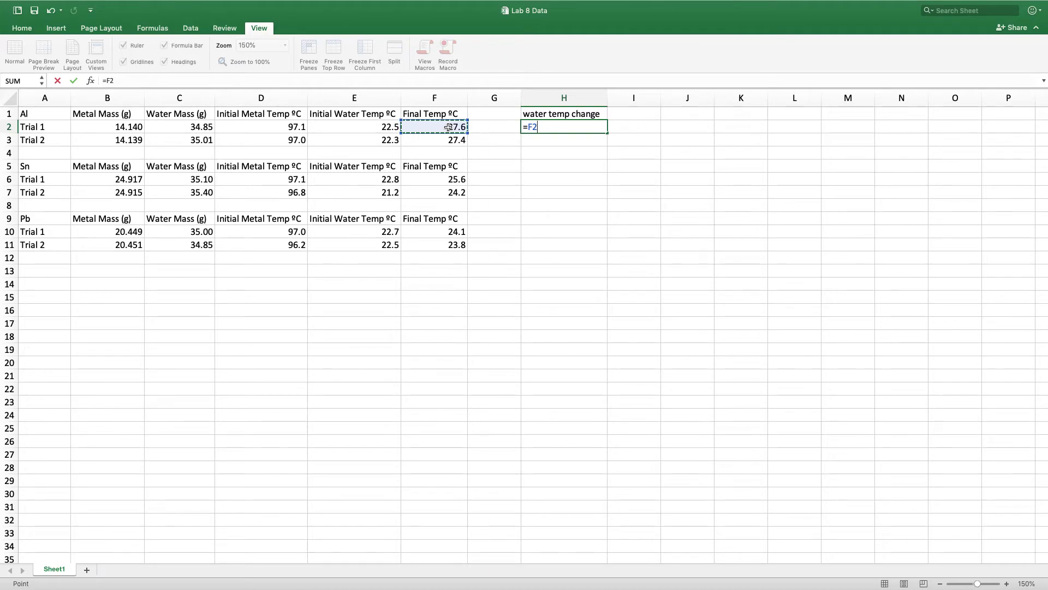
text(-)
click(382, 127)
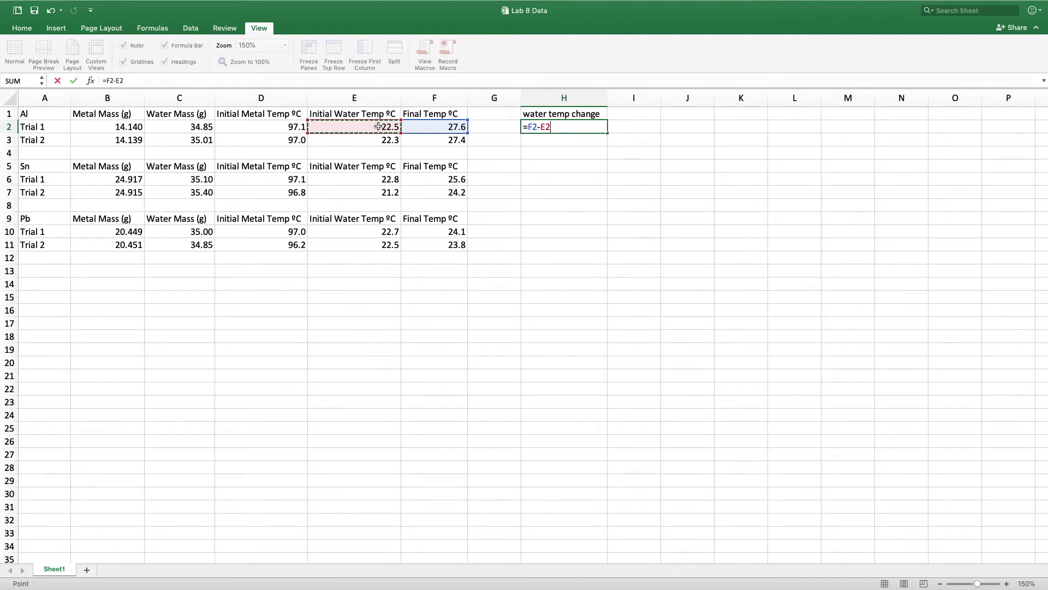
key(Return)
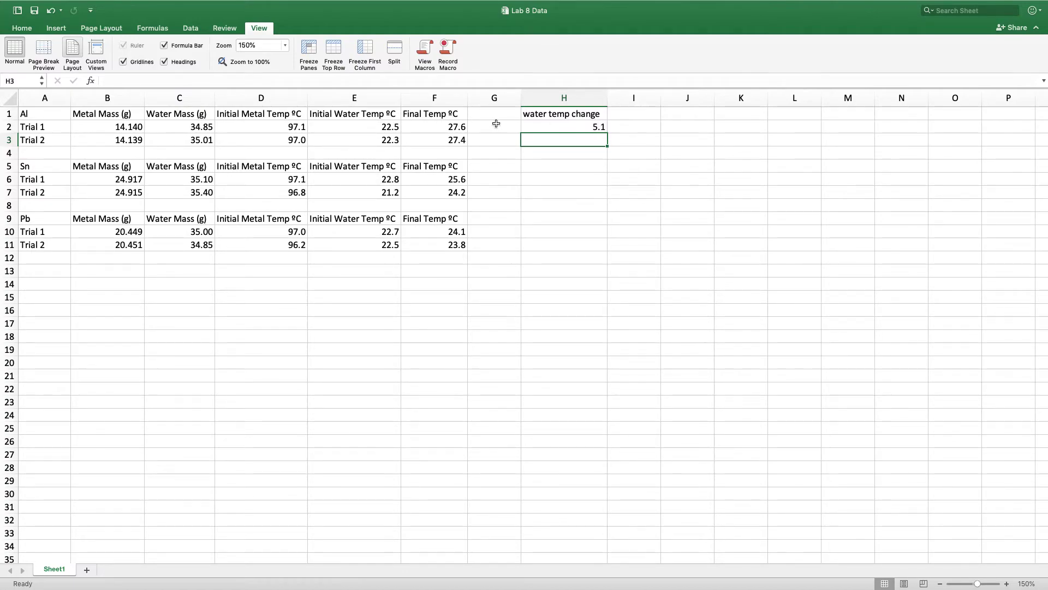
click(595, 128)
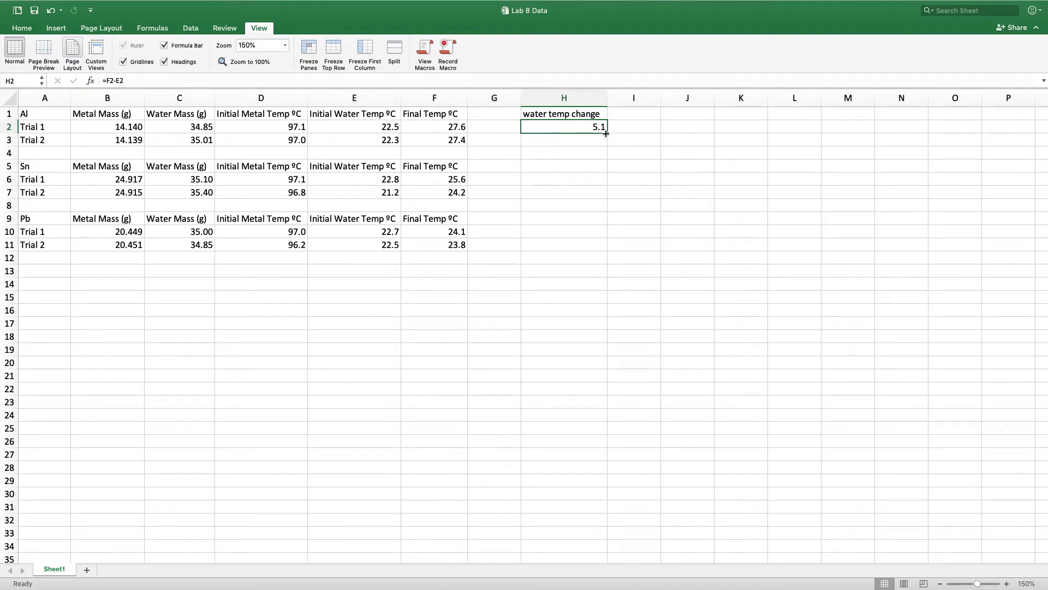
drag(608, 133, 605, 248)
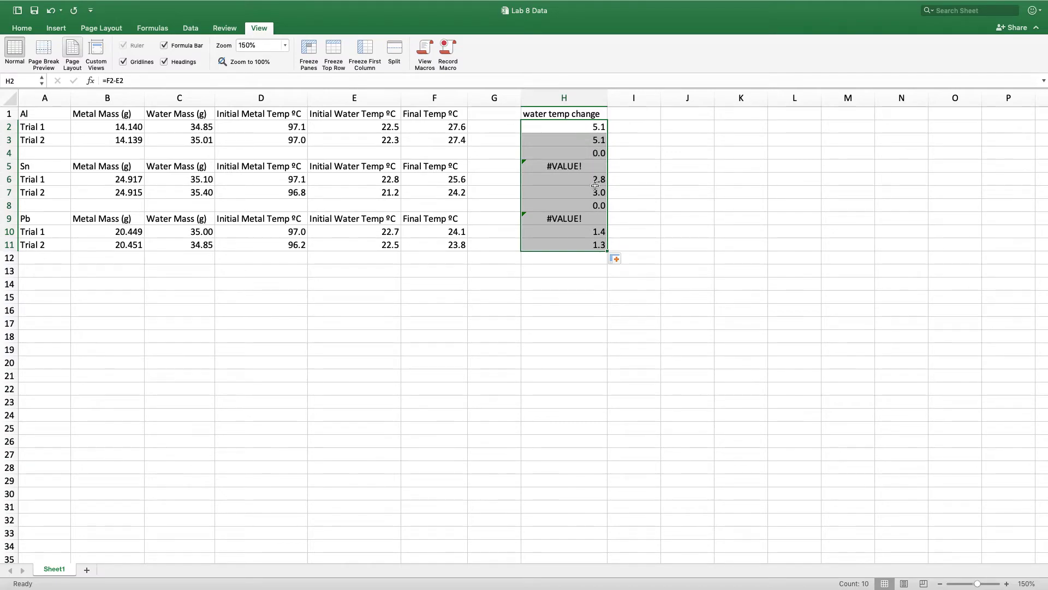
click(594, 258)
drag(555, 140, 572, 236)
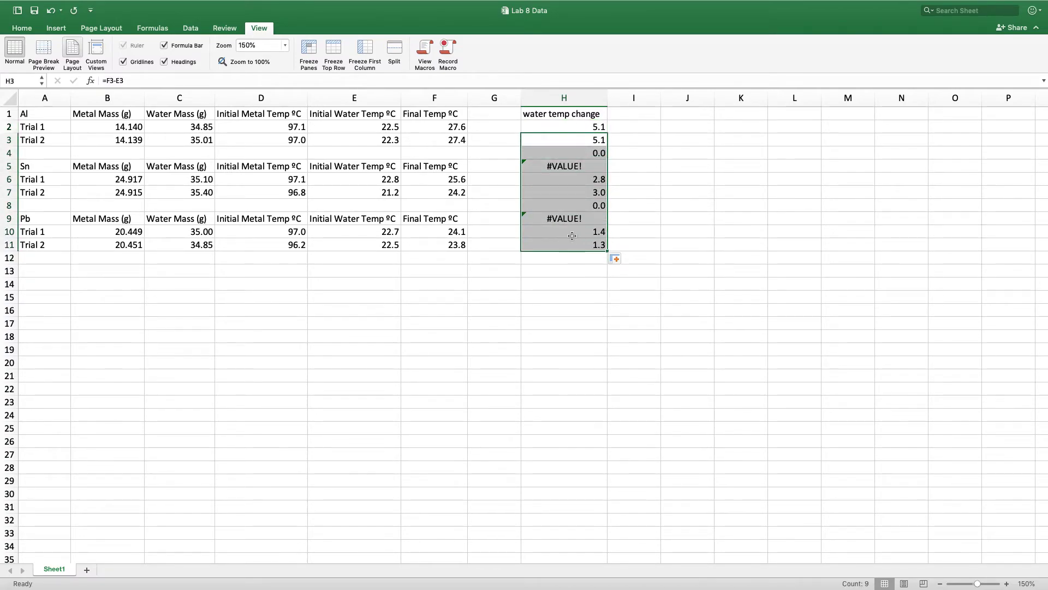
right_click(572, 236)
click(592, 336)
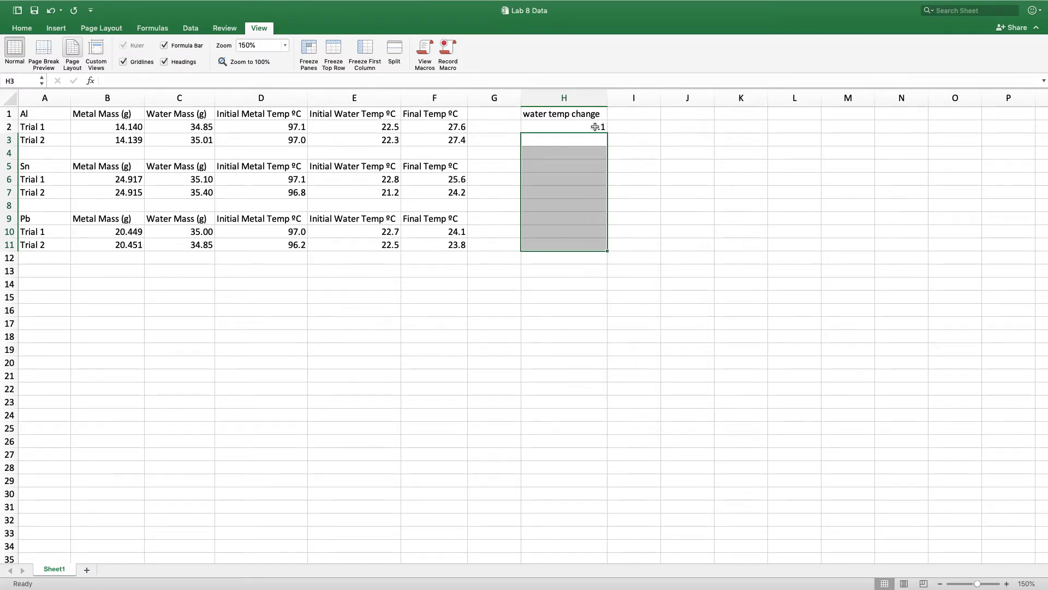
Fill the water temperature change formula from H2 down to H11 and clear the unneeded cells H4, H5, H8 and H9
click(595, 127)
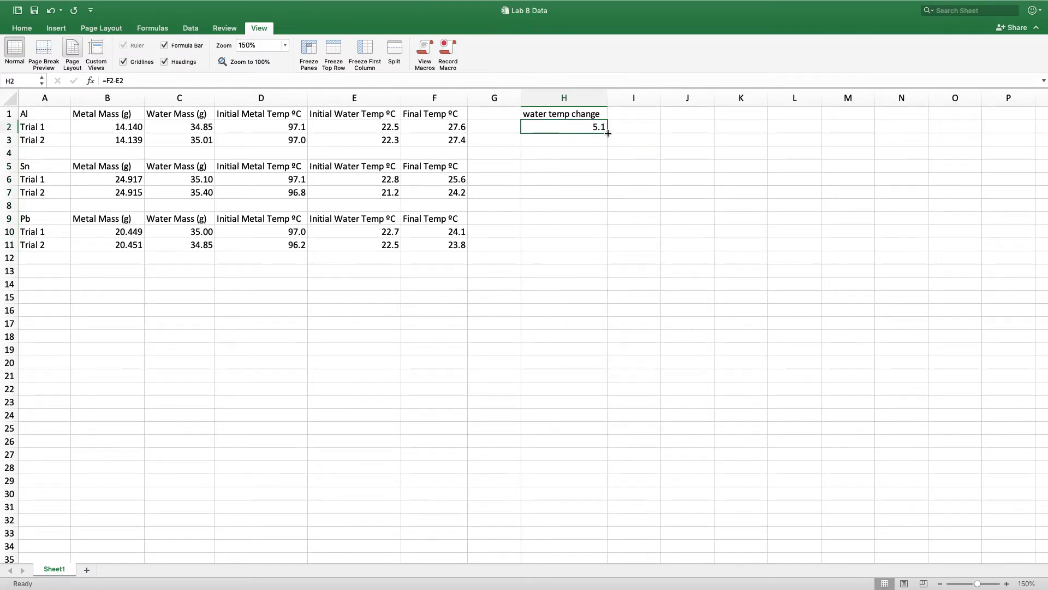
drag(608, 133, 608, 250)
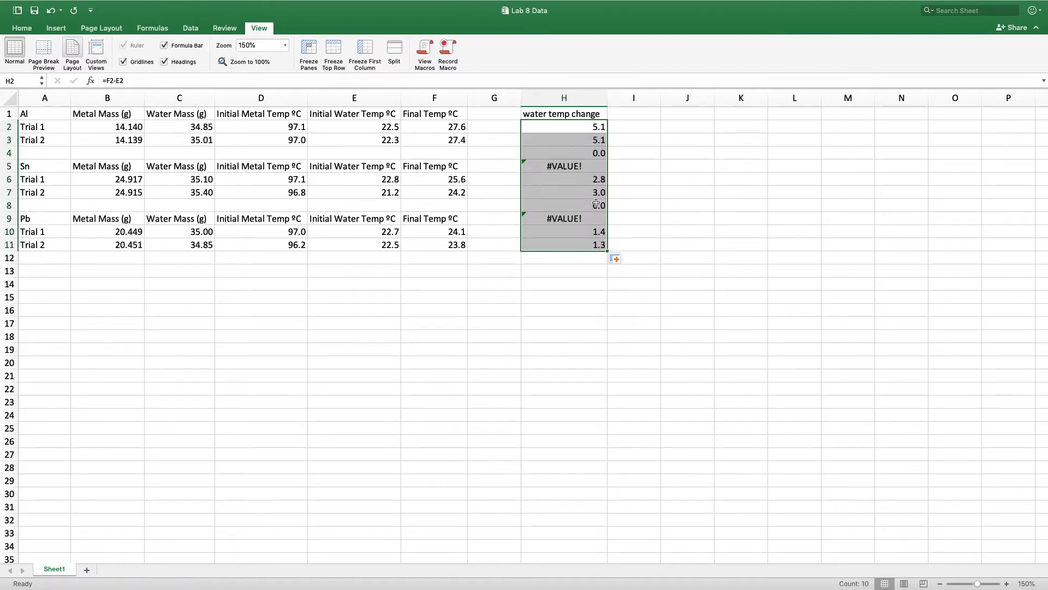
click(556, 166)
click(582, 155)
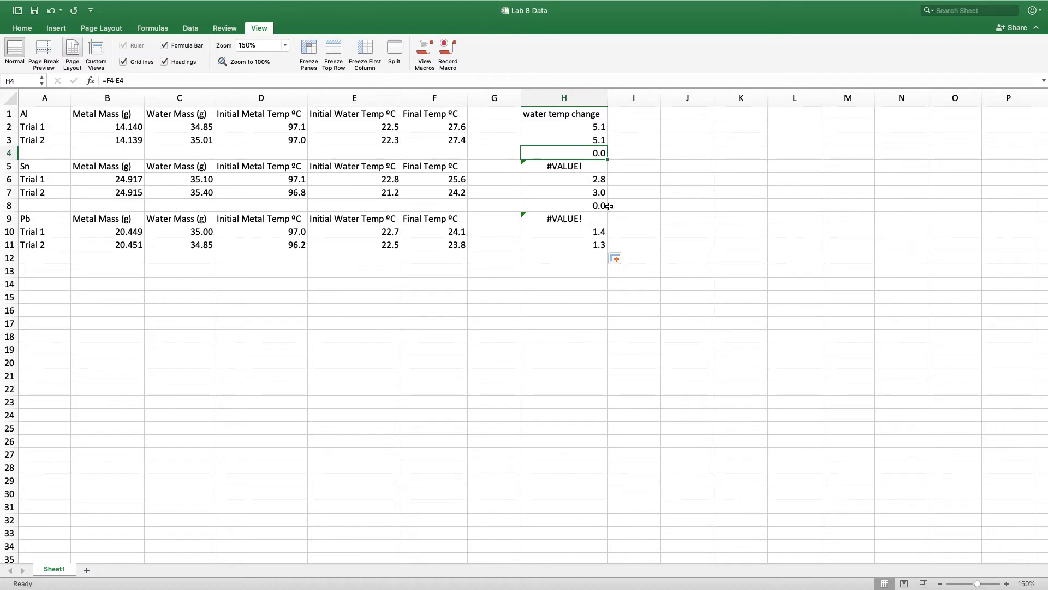
click(594, 170)
key(Delete)
click(595, 207)
key(Delete)
click(597, 219)
key(Delete)
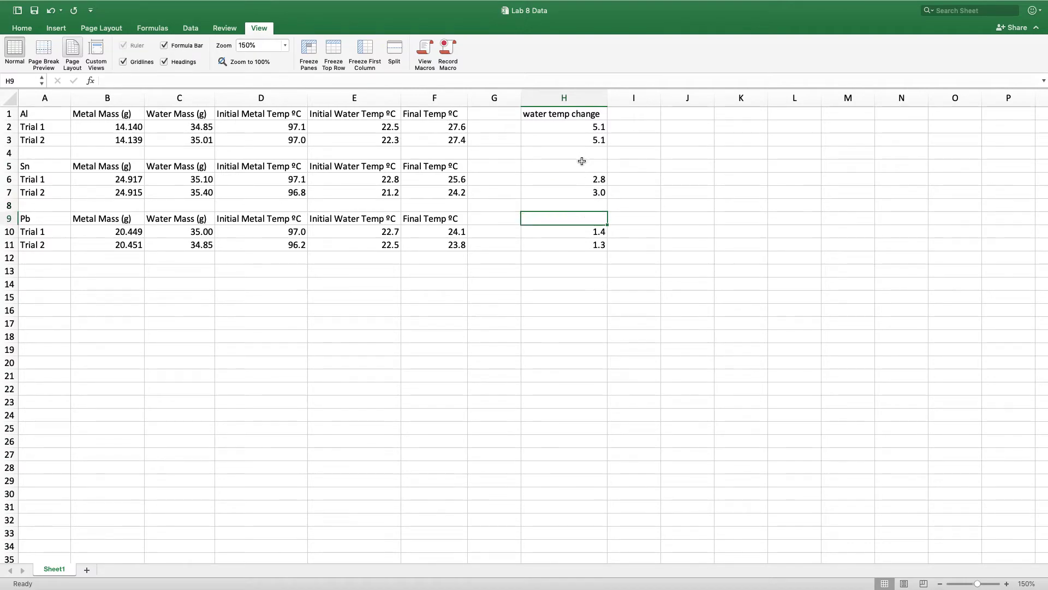
Add the heading "heat gained by water" in J1 and widen column J to fit it
click(659, 217)
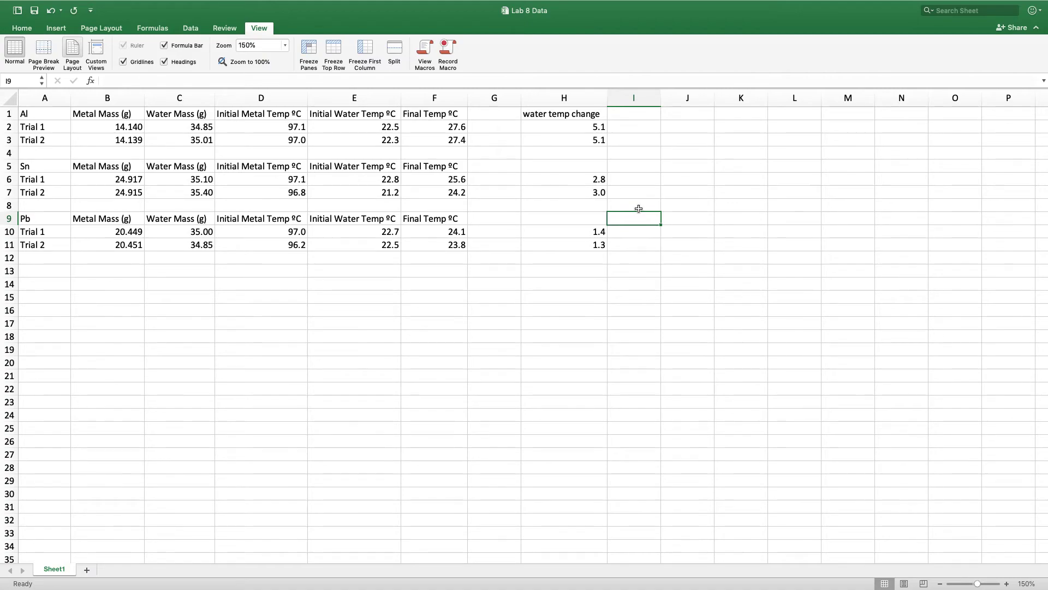
click(680, 113)
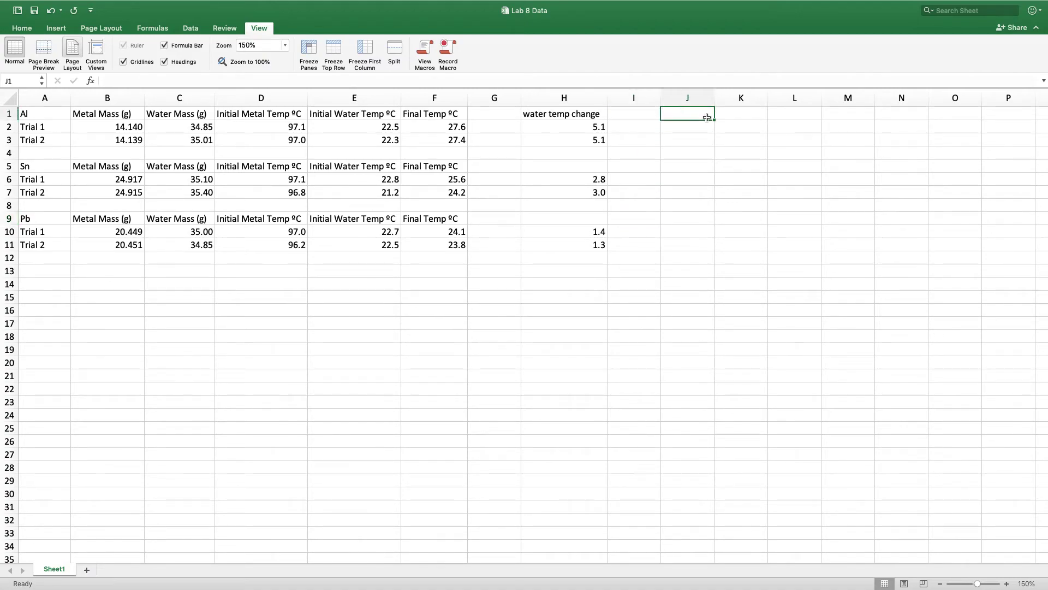
text(heat gained by water)
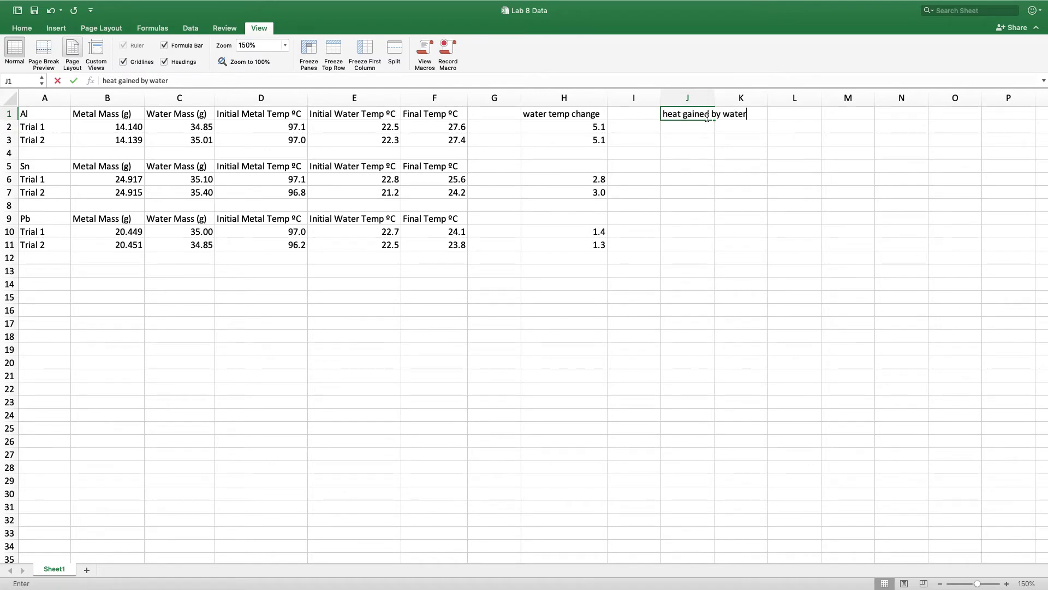
click(737, 128)
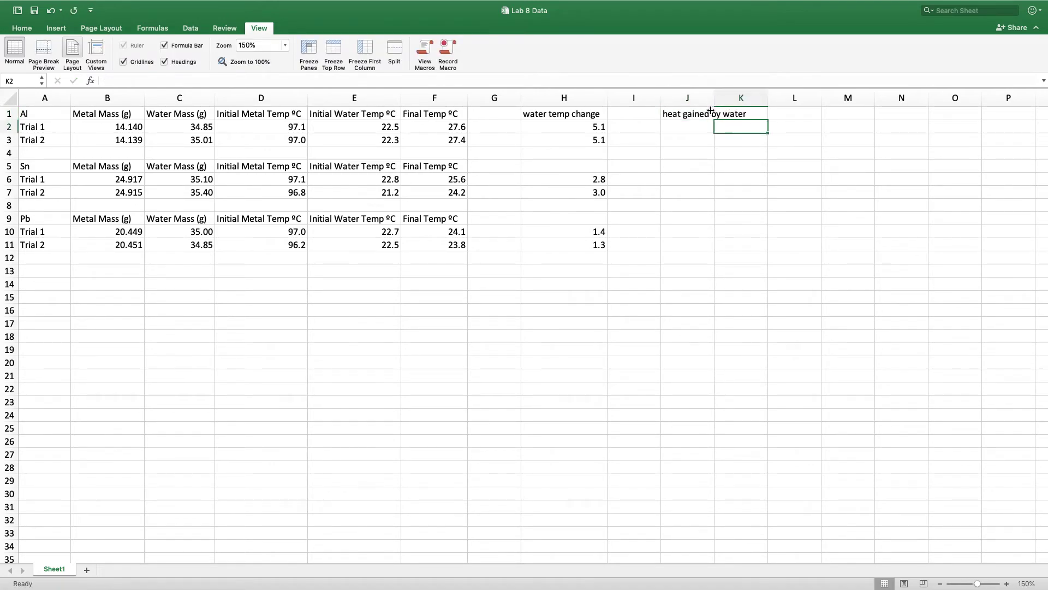
drag(714, 98, 749, 101)
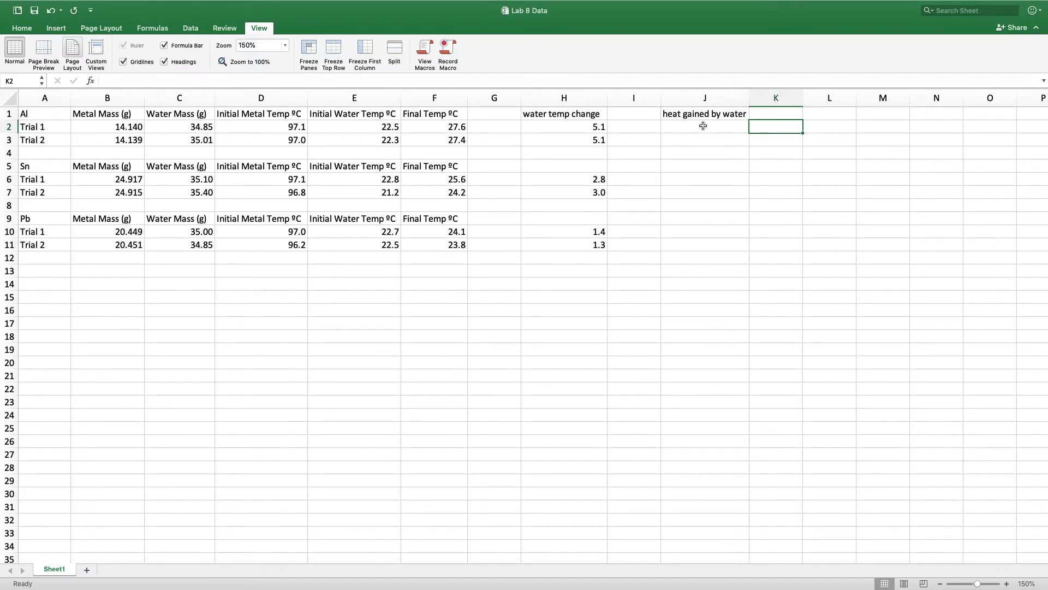
Add the heading "C for water" in I1 and enter 4.184 in I2 below it
click(196, 128)
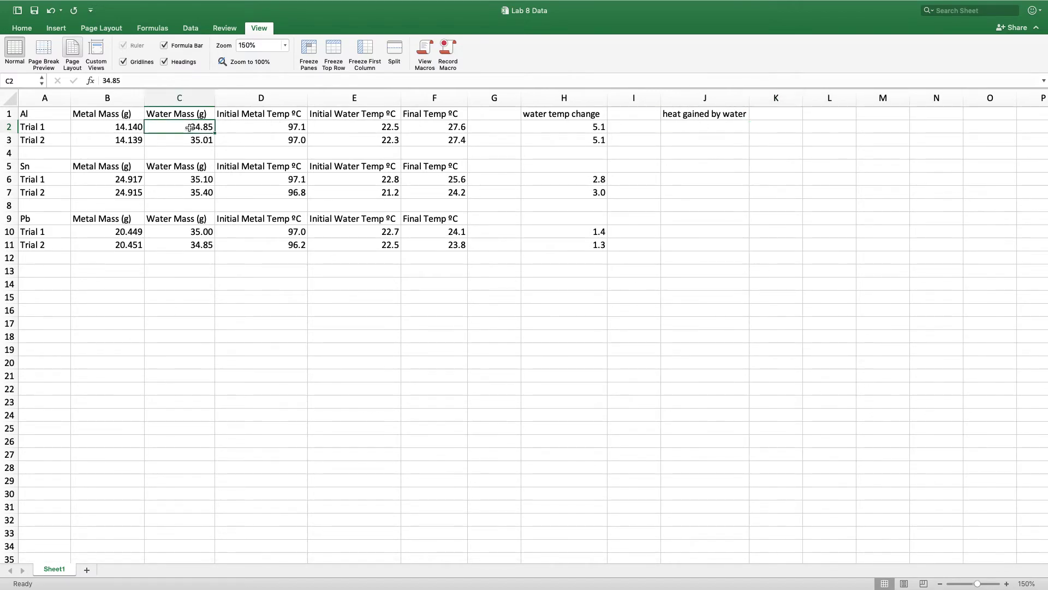
click(570, 133)
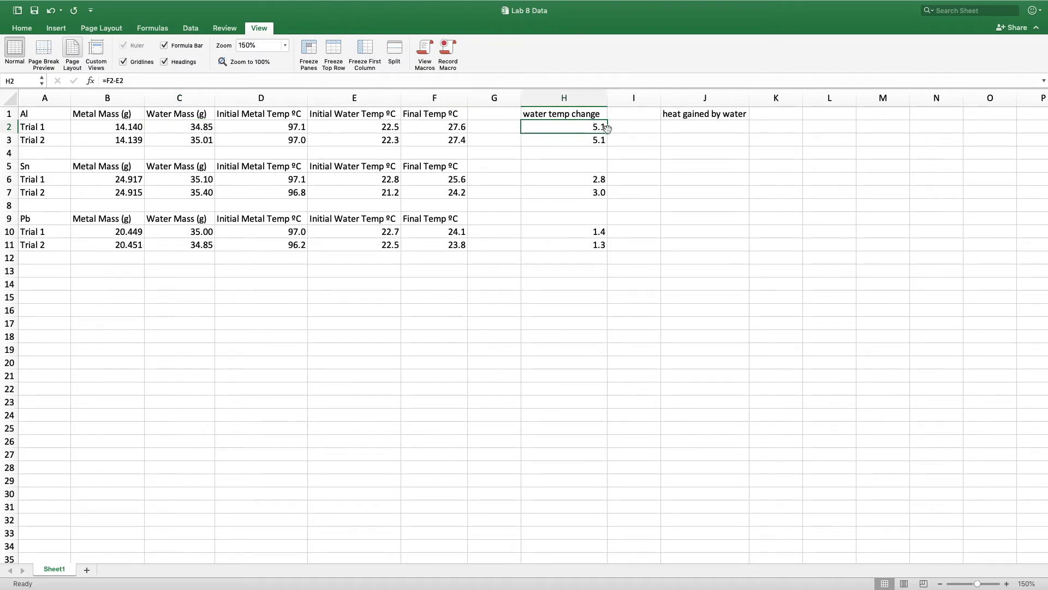
click(636, 117)
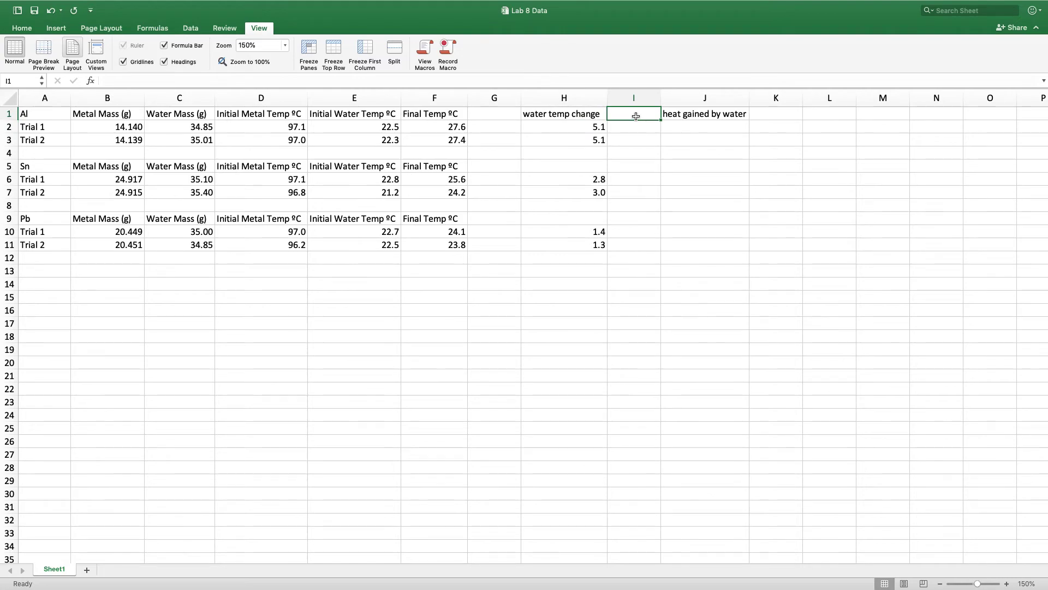
text(C for water)
click(636, 126)
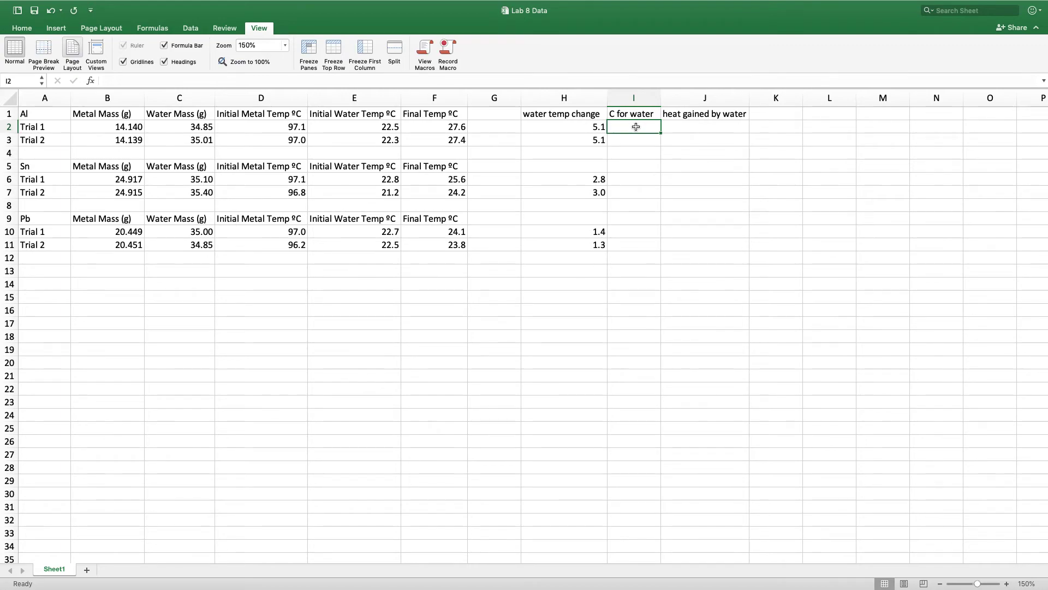
text(4.18)
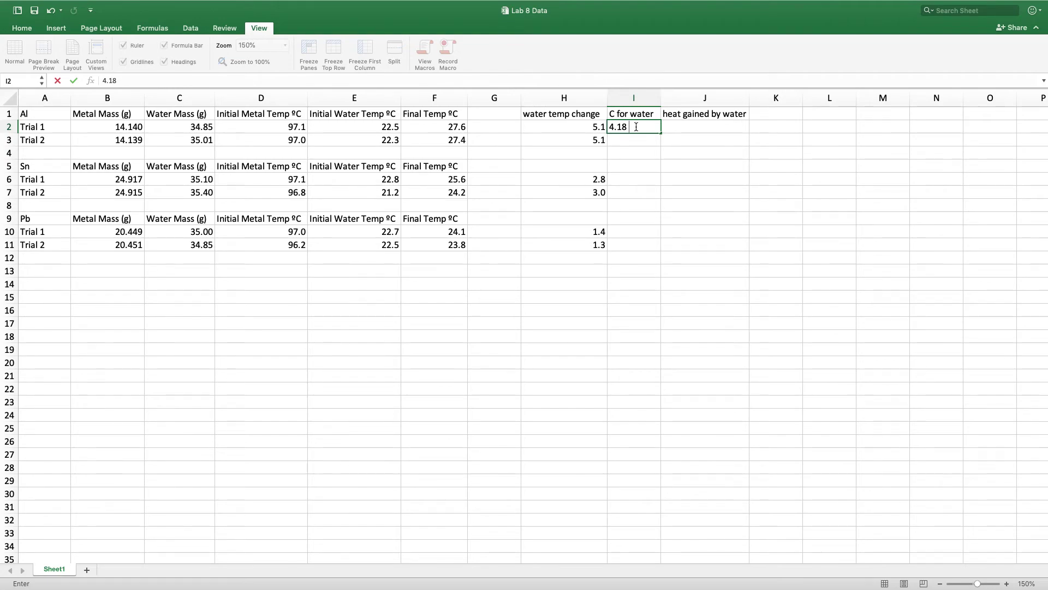
key(BackSpace)
key(BackSpace)
key(BackSpace)
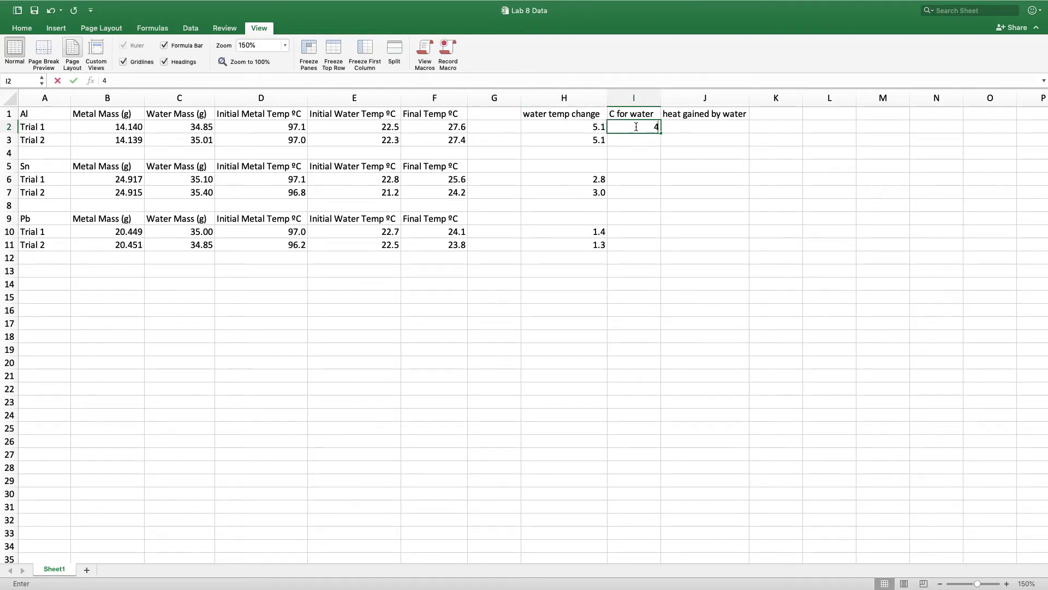
text(.184)
key(Return)
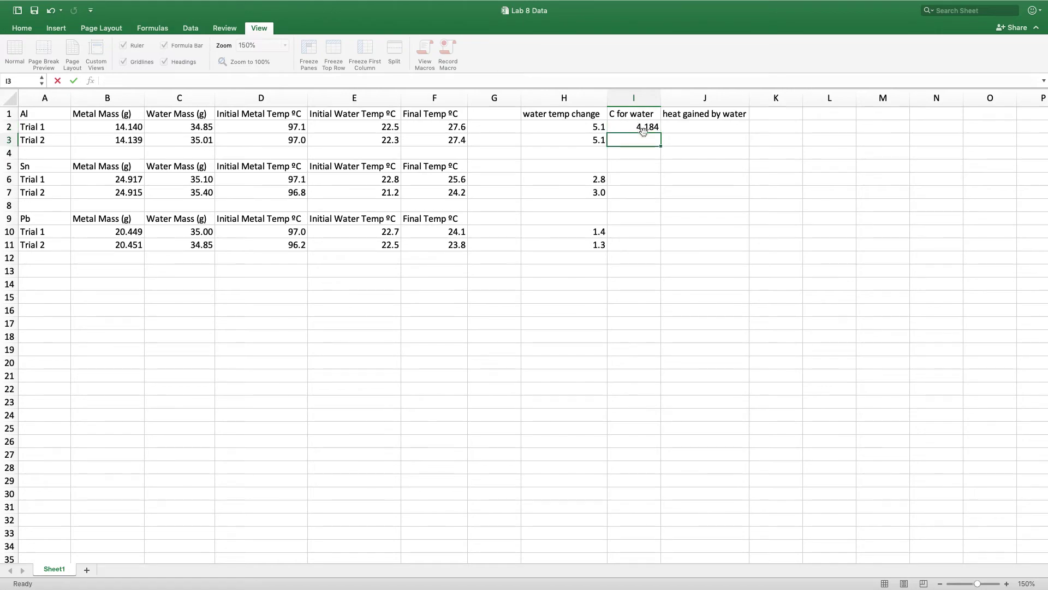
Copy the 4.184 value from I2 down to I11 and clear the unneeded cells I4, I5, I8 and I9
click(644, 130)
drag(660, 133, 655, 247)
click(641, 152)
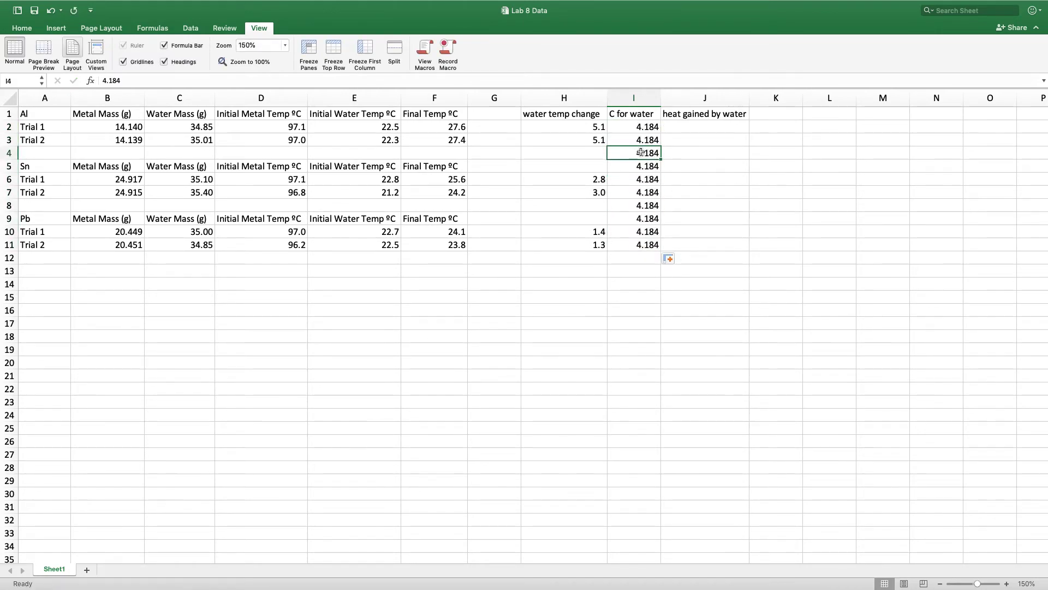
key(Delete)
click(641, 166)
key(Delete)
click(644, 205)
key(Delete)
click(650, 219)
key(Delete)
Enter the formula =C2*I2*H2 in J2 to calculate the heat gained by the water
click(693, 127)
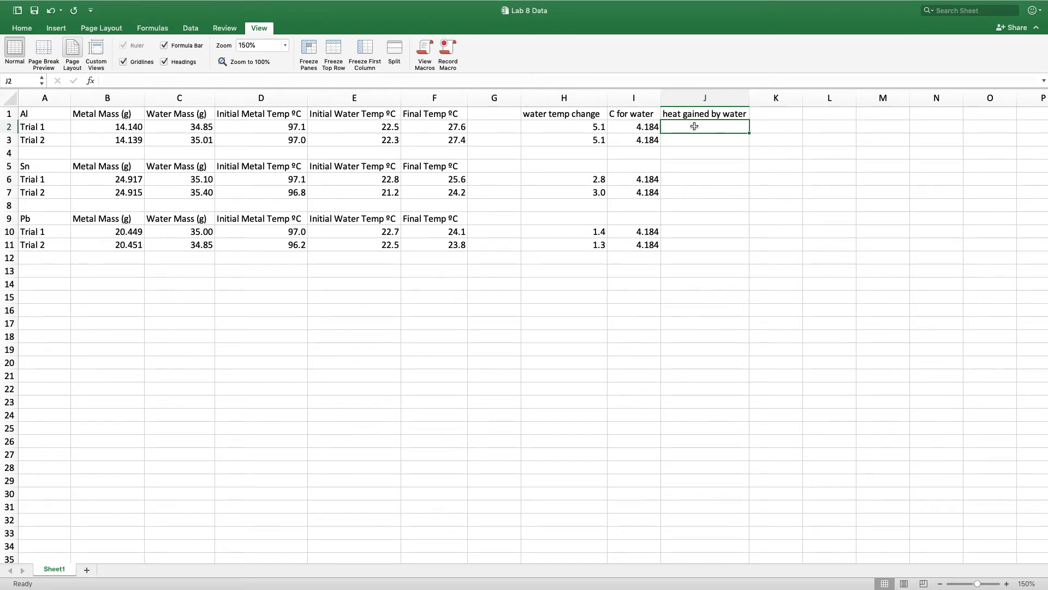
text(=)
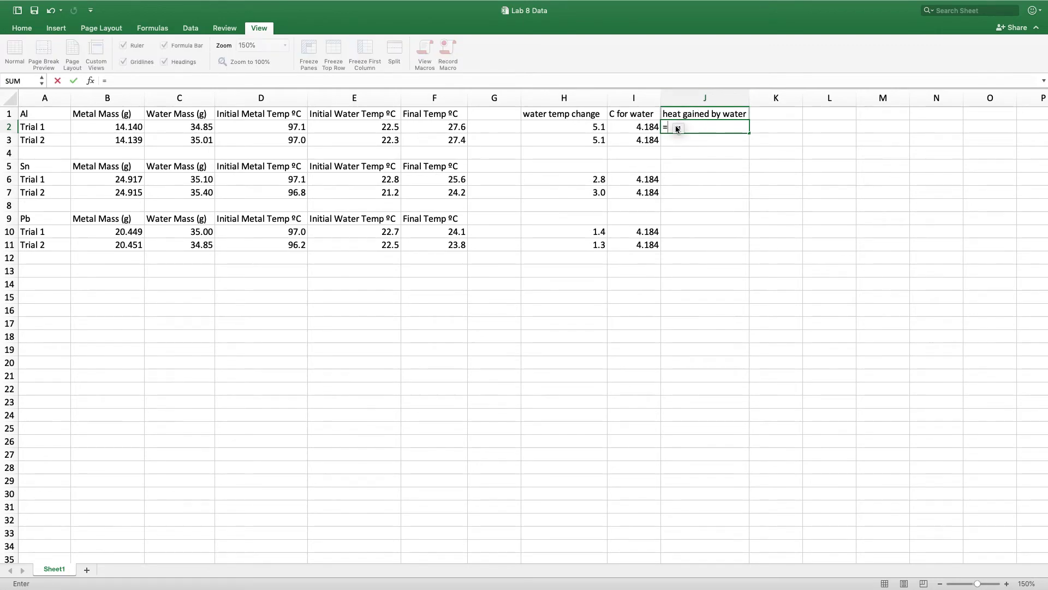
click(199, 127)
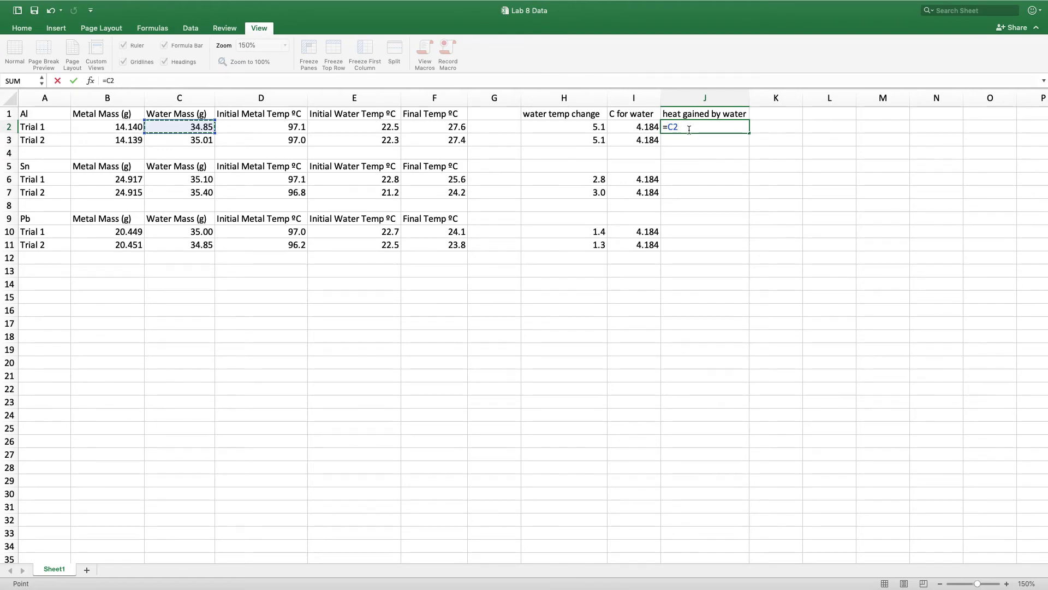
text(*)
click(638, 127)
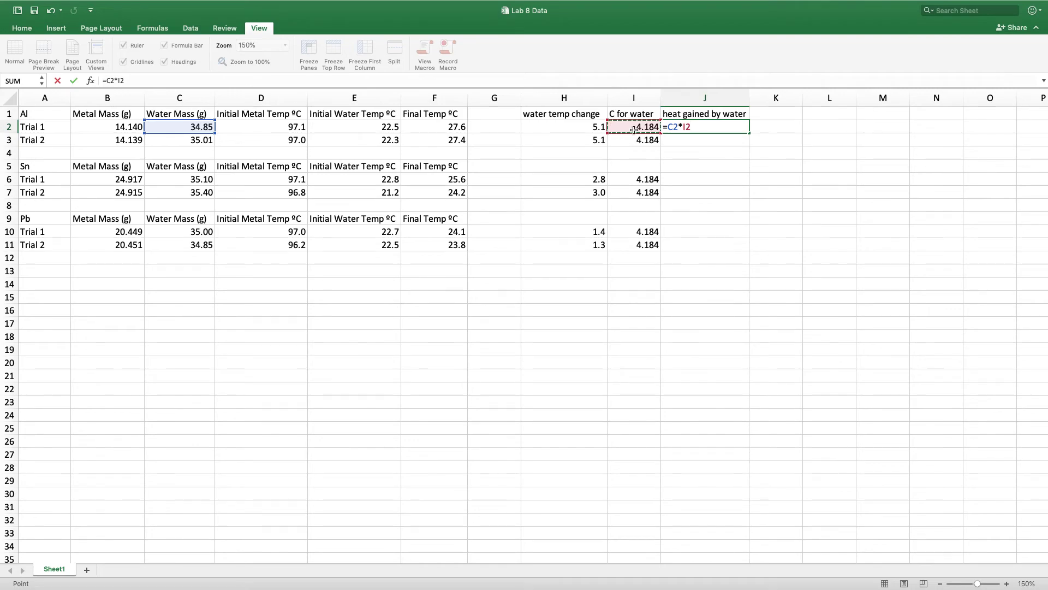
text(*)
click(586, 127)
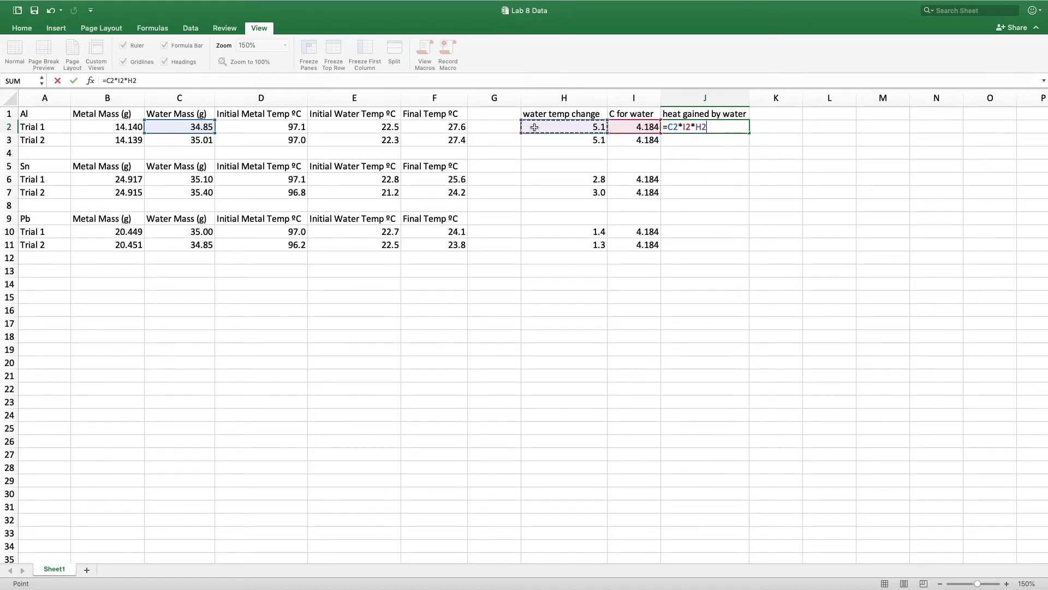
key(Return)
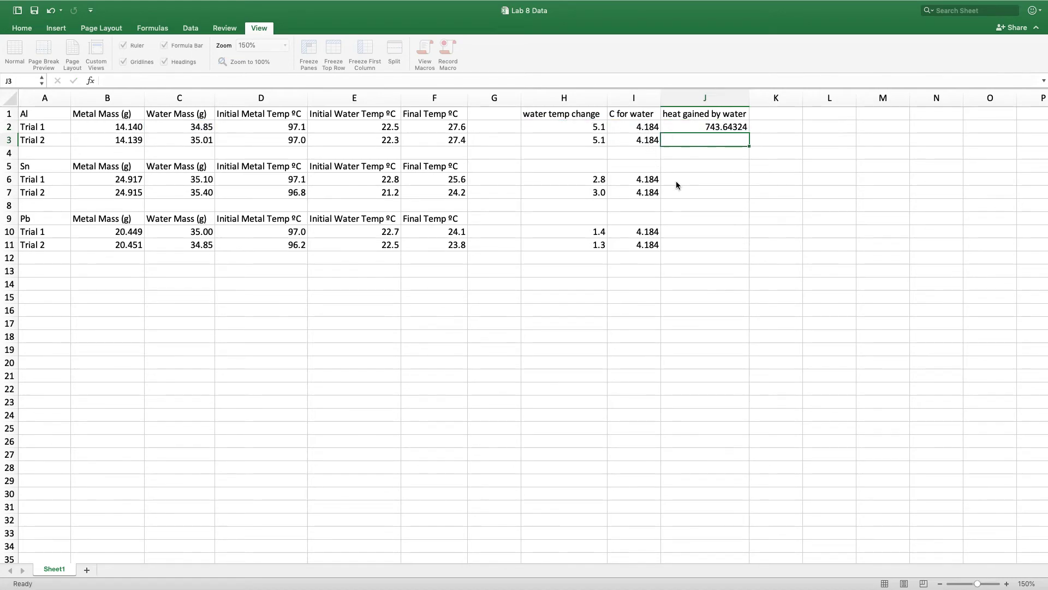
Fill the heat gained formula from J2 down to J11 and clear the unneeded cells J4, J5, J8 and J9
click(730, 127)
drag(749, 133, 742, 258)
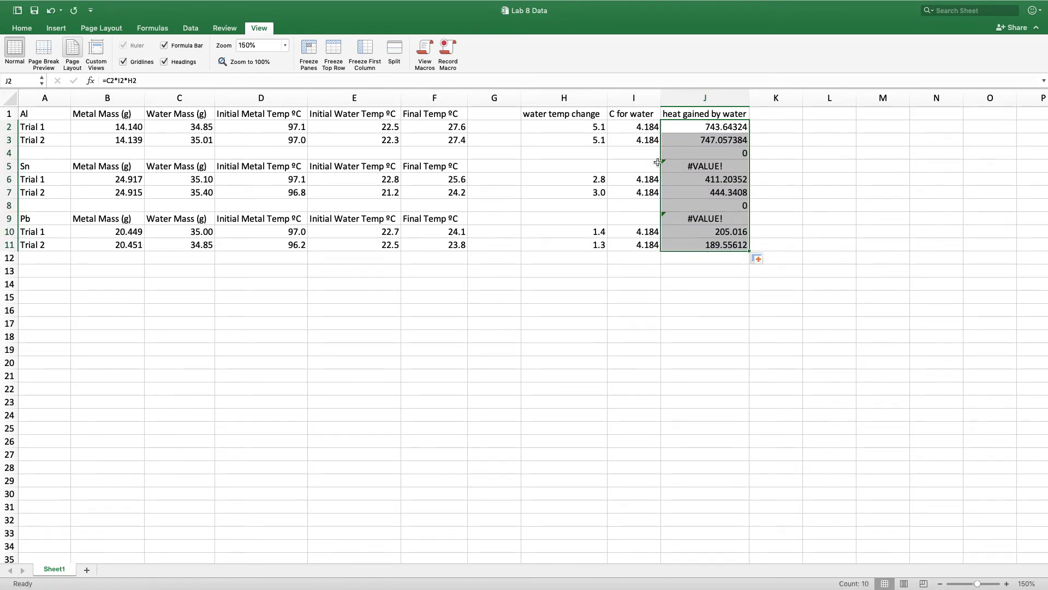
click(734, 154)
key(Delete)
click(740, 163)
key(Delete)
click(739, 205)
key(Delete)
click(739, 217)
key(Delete)
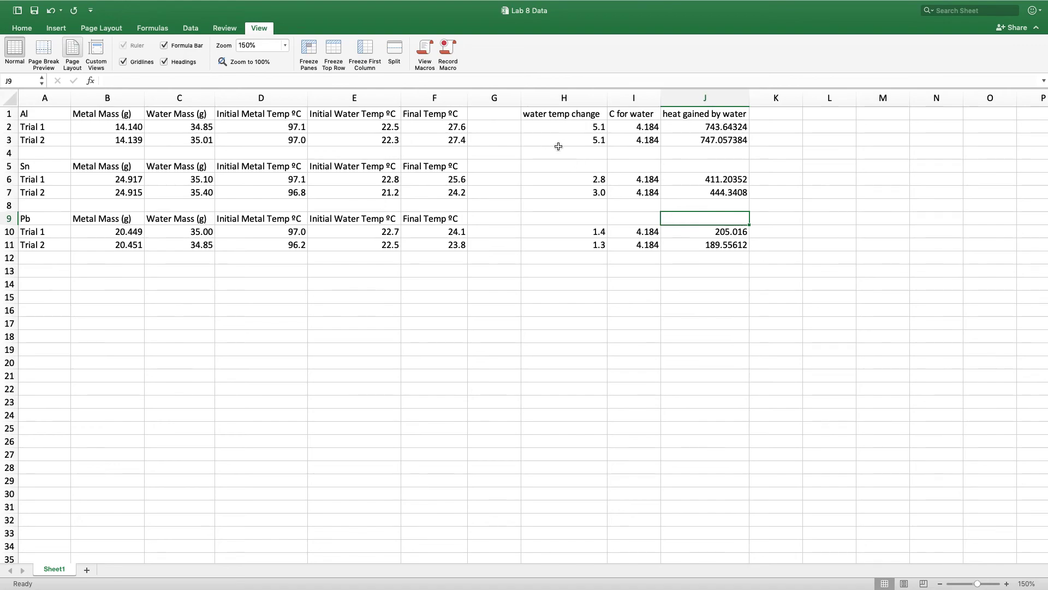
drag(113, 129, 427, 239)
click(434, 257)
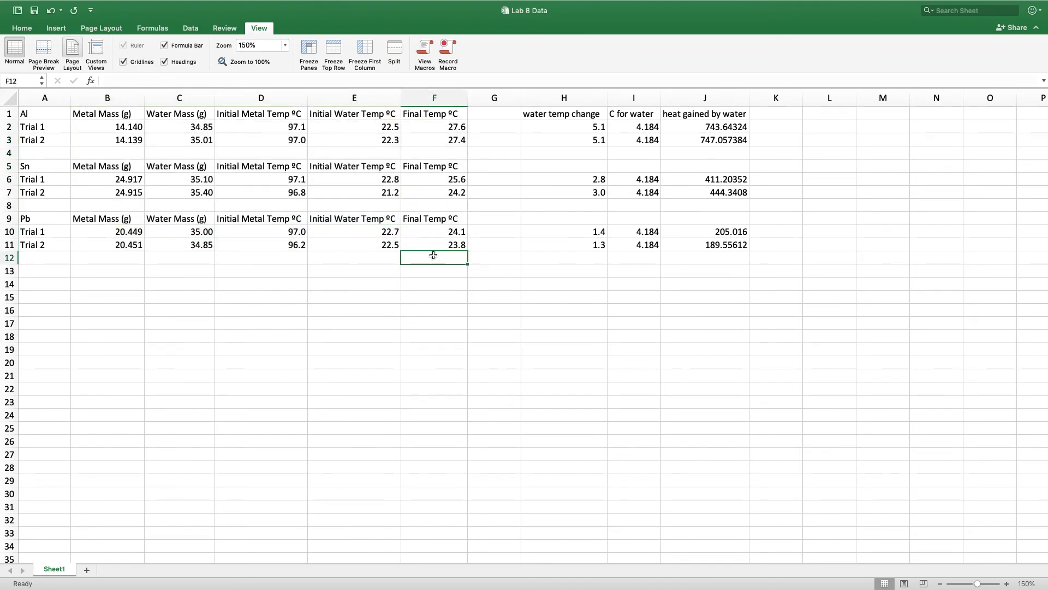